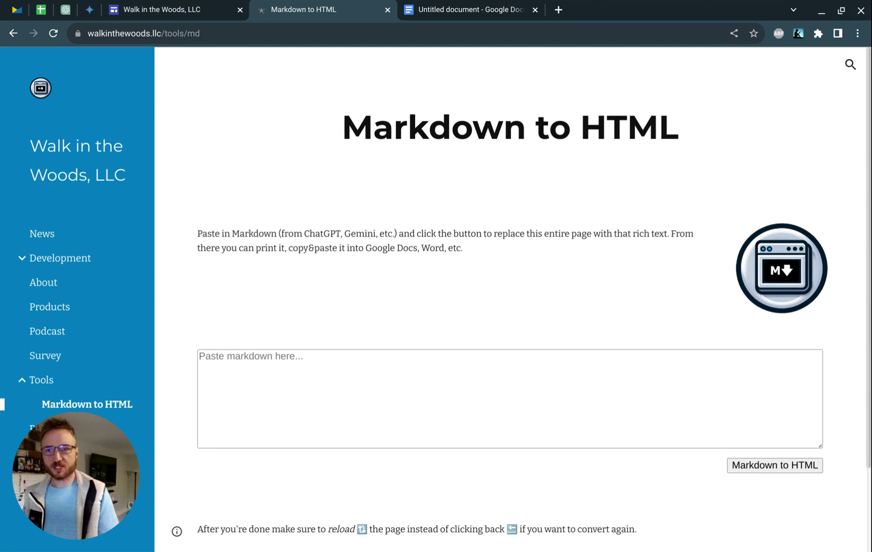
Copy the whole ChatGPT Surfey notes response with its copy icon
click(65, 10)
click(601, 332)
scroll(602, 332, down, 8)
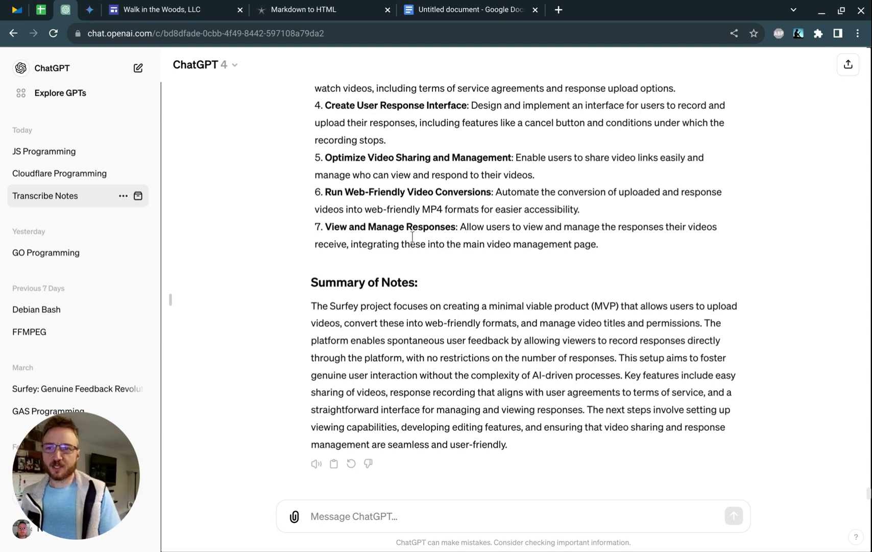
scroll(343, 252, up, 4)
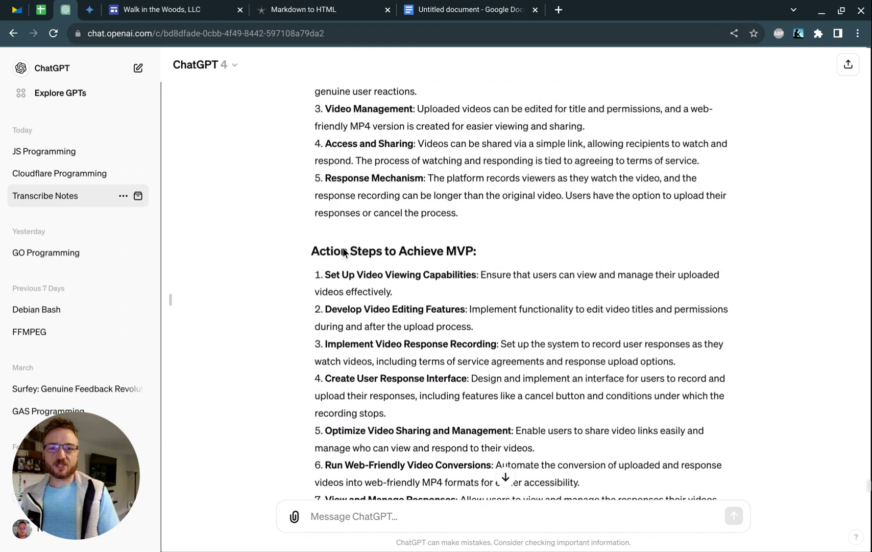
scroll(345, 250, down, 5)
click(334, 463)
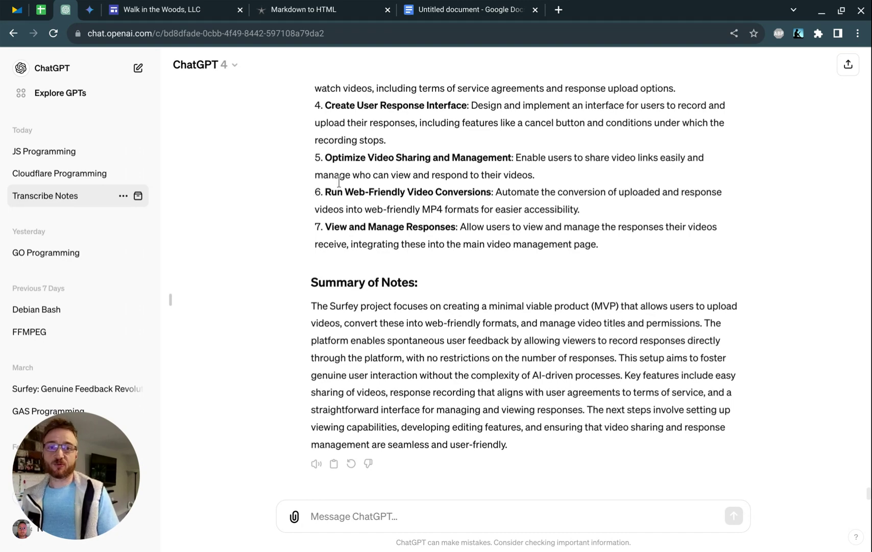
Test-paste the notes into the untitled Google document, then undo the paste
click(466, 10)
key(ctrl+v)
scroll(505, 330, up, 5)
scroll(473, 399, down, 3)
scroll(472, 400, down, 3)
scroll(446, 355, down, 10)
key(ctrl+z)
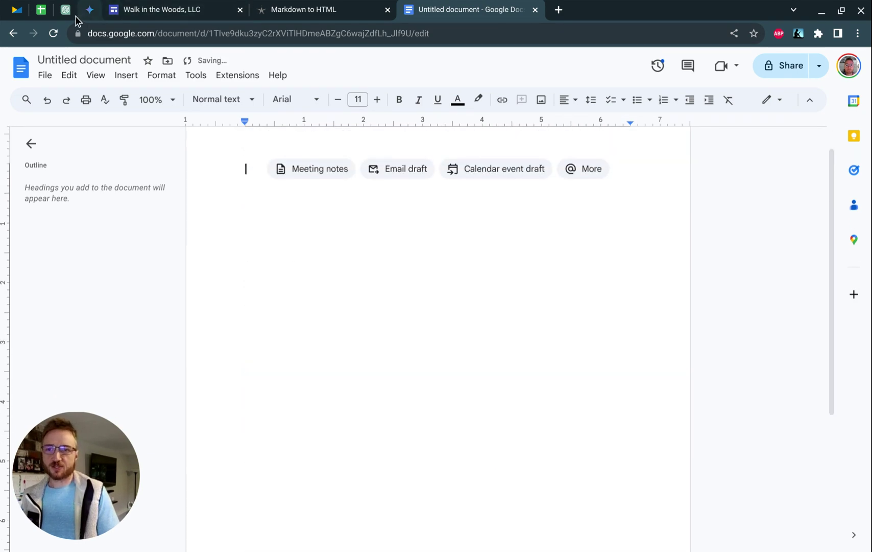
Select the ChatGPT response from the Key Points heading onward and copy it
click(65, 10)
scroll(341, 295, up, 10)
scroll(341, 294, up, 3)
click(312, 301)
drag(313, 311, 525, 475)
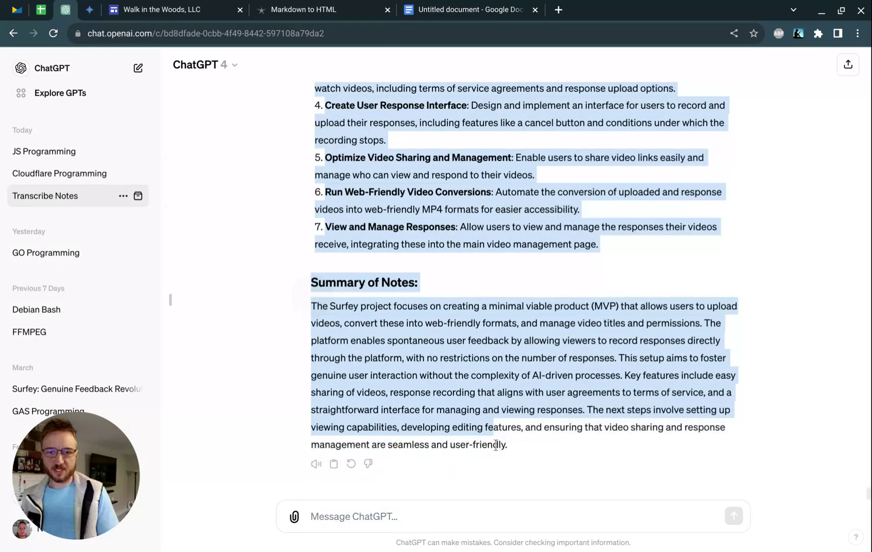
key(ctrl+c)
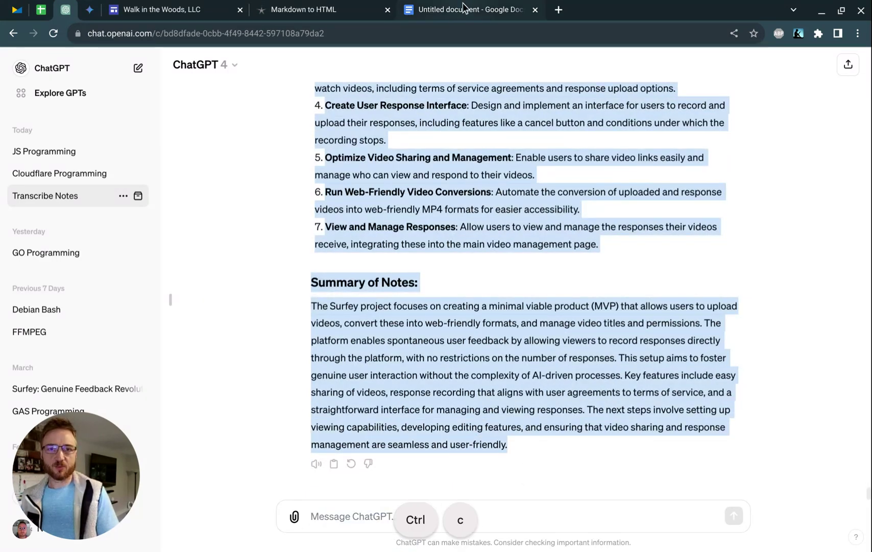
Paste the copied notes into the Google document, then undo it
click(462, 10)
key(ctrl+v)
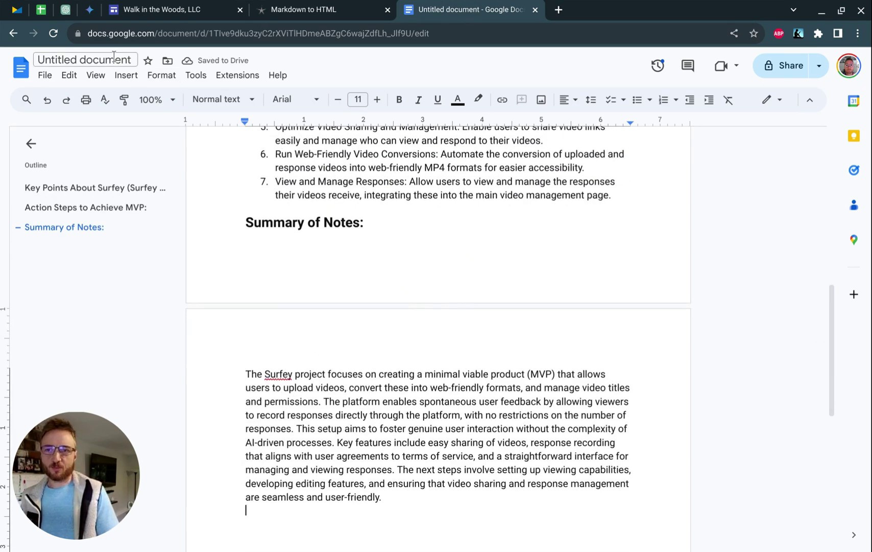
key(ctrl+z)
Reselect the ChatGPT response up to the Key Points heading and copy it
click(65, 10)
click(467, 333)
drag(517, 477, 444, 157)
scroll(443, 159, up, 2)
scroll(443, 158, up, 2)
scroll(443, 158, up, 1)
scroll(317, 281, up, 3)
shift+click(306, 258)
key(ctrl+c)
Delete all content from the Google document
click(465, 9)
scroll(425, 282, down, 3)
key(ctrl+a)
key(Delete)
Copy the response from Key Points to its end and paste it into Docs
click(65, 10)
click(298, 288)
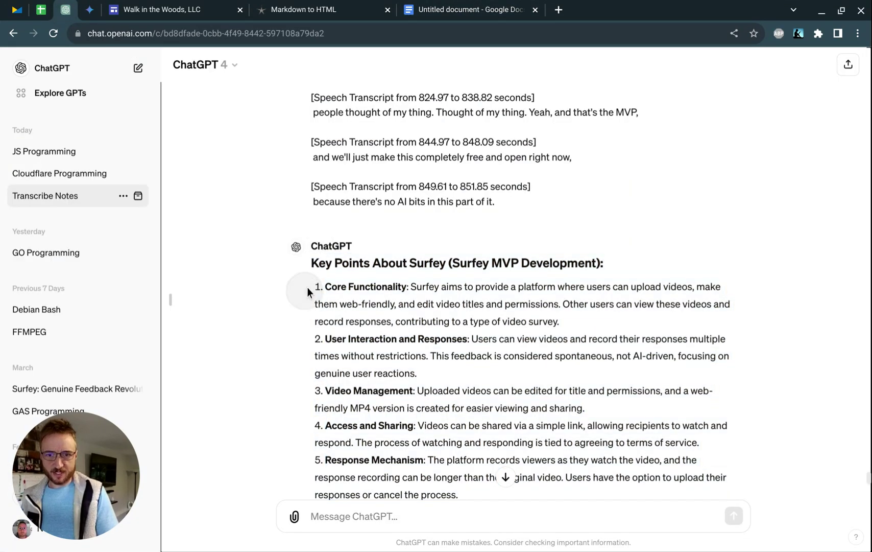
click(311, 262)
key(ctrl+shift+End)
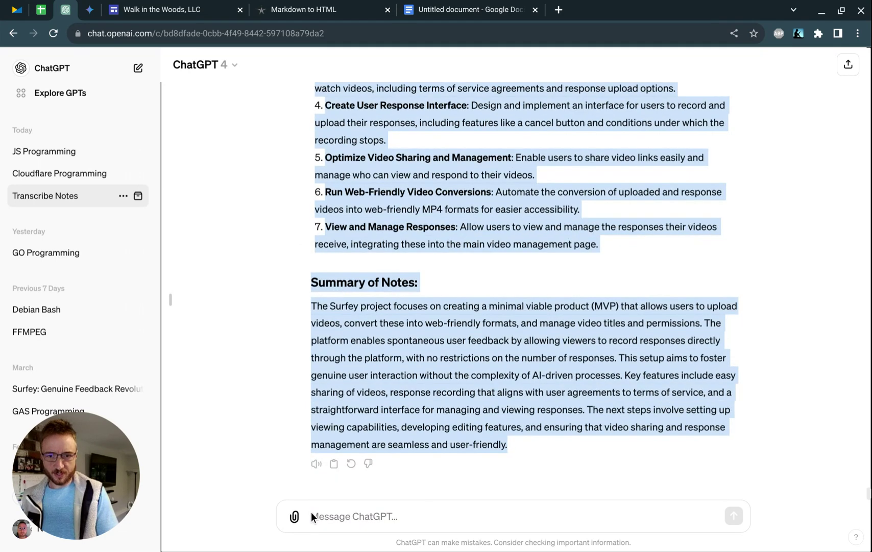
key(ctrl+c)
click(429, 11)
key(ctrl+v)
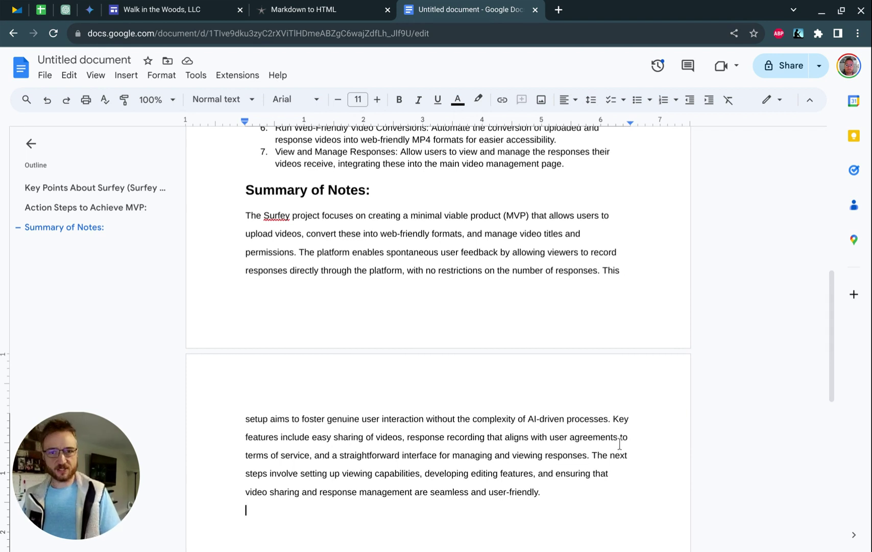
Delete all the pasted notes from the document and return to the Markdown to HTML converter
key(ctrl+a)
key(Delete)
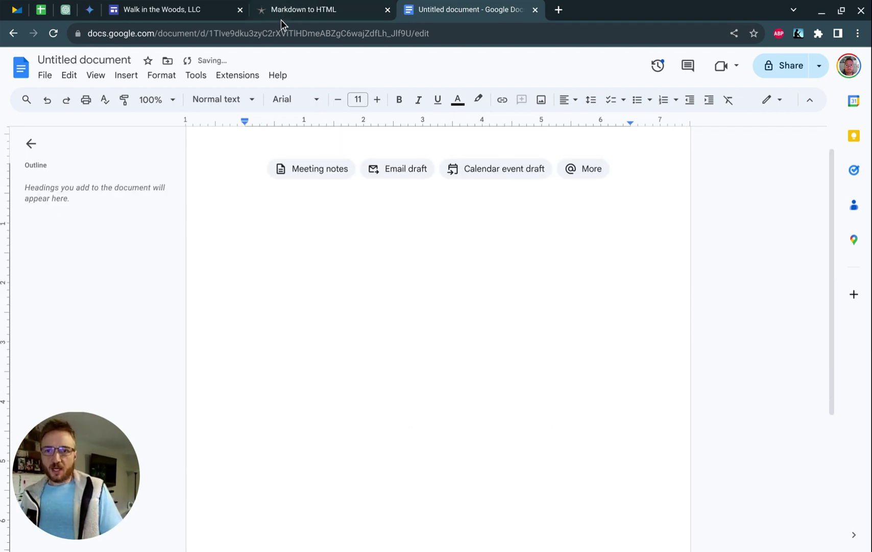
click(297, 10)
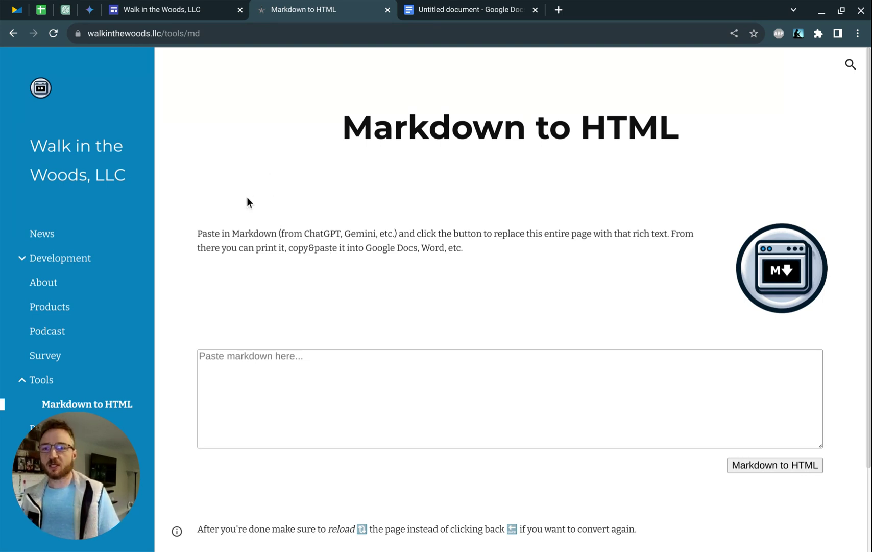
Paste the ChatGPT Surfey markdown into the converter's textarea and convert it to HTML
click(65, 9)
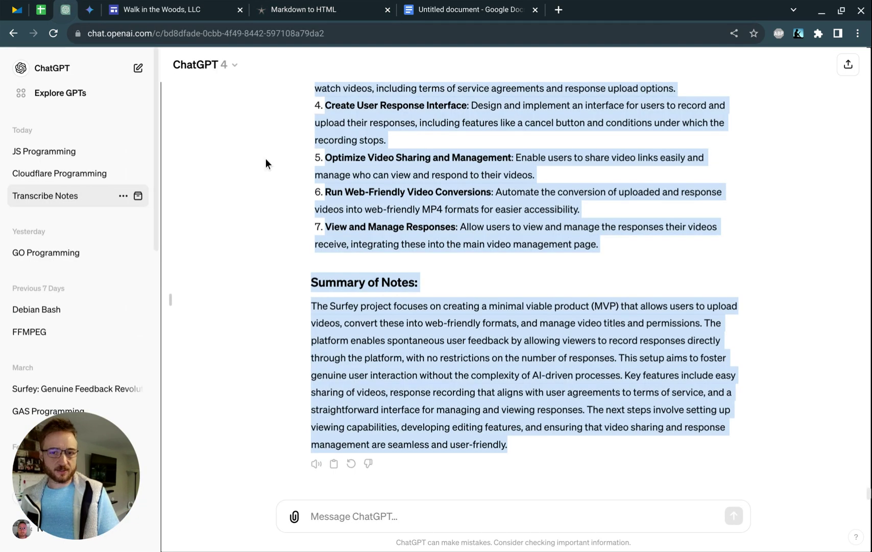
click(284, 10)
click(328, 414)
key(ctrl+v)
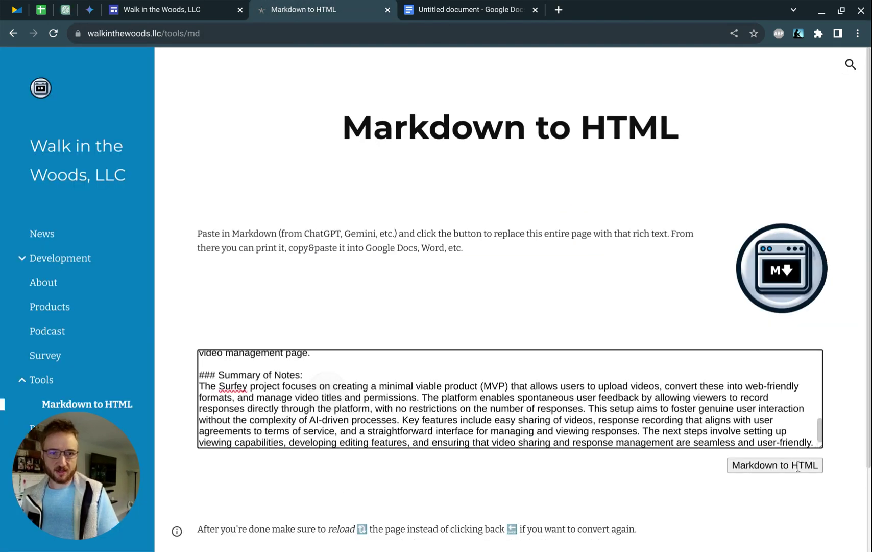
click(775, 465)
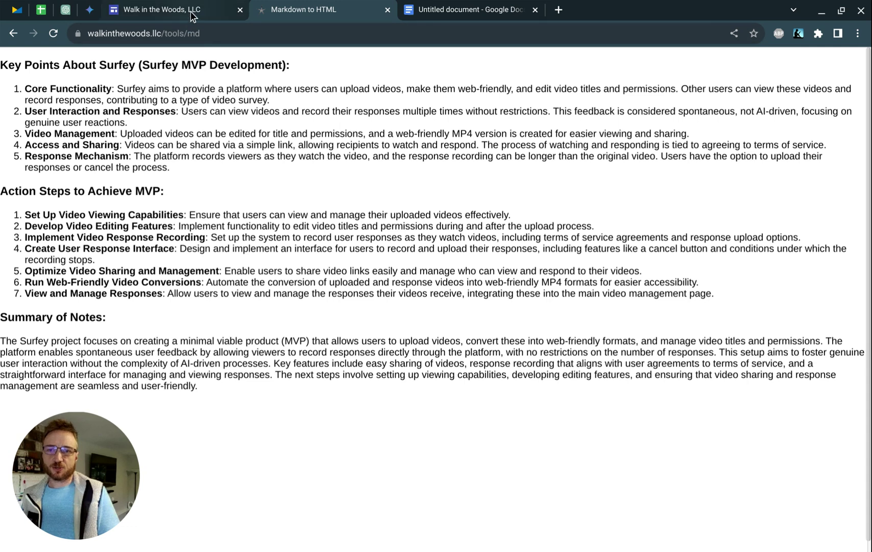
click(219, 16)
scroll(432, 379, down, 3)
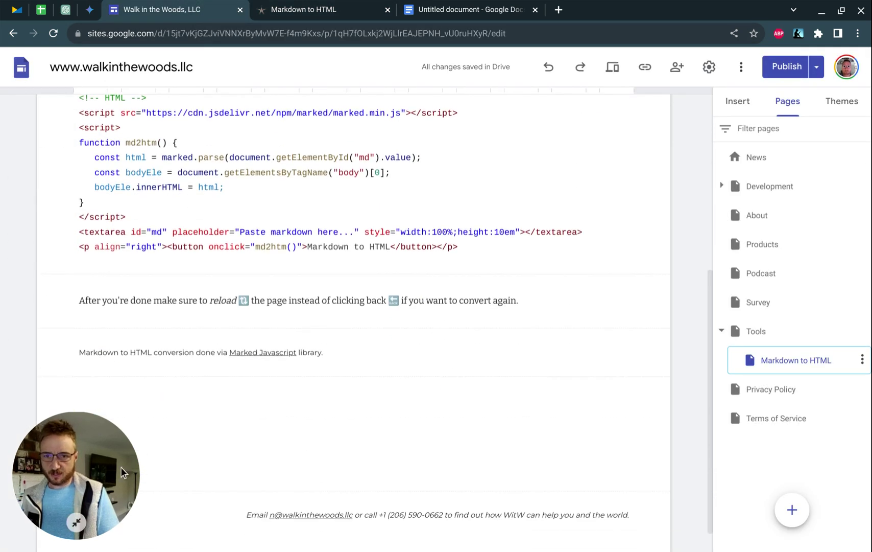
scroll(180, 424, up, 1)
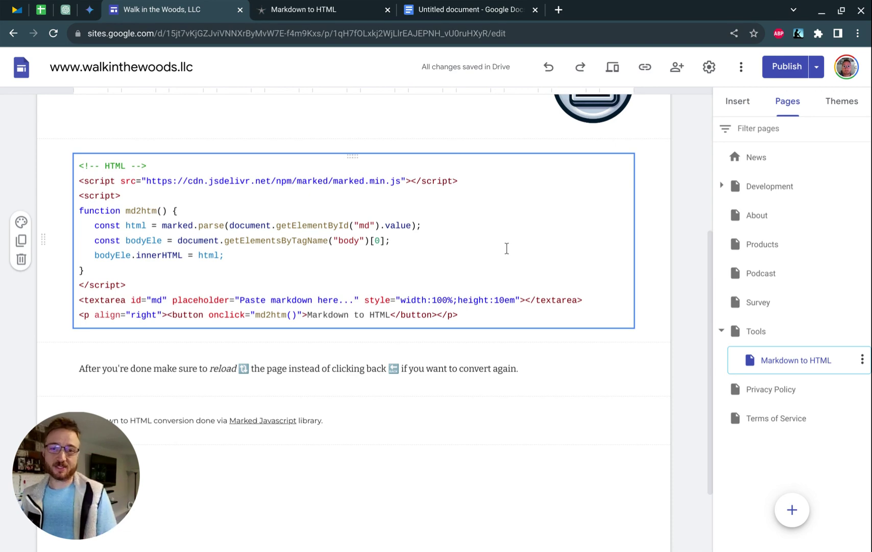
click(327, 11)
Preview printing the rendered Surfey notes, then close the print preview
click(337, 225)
key(ctrl+p)
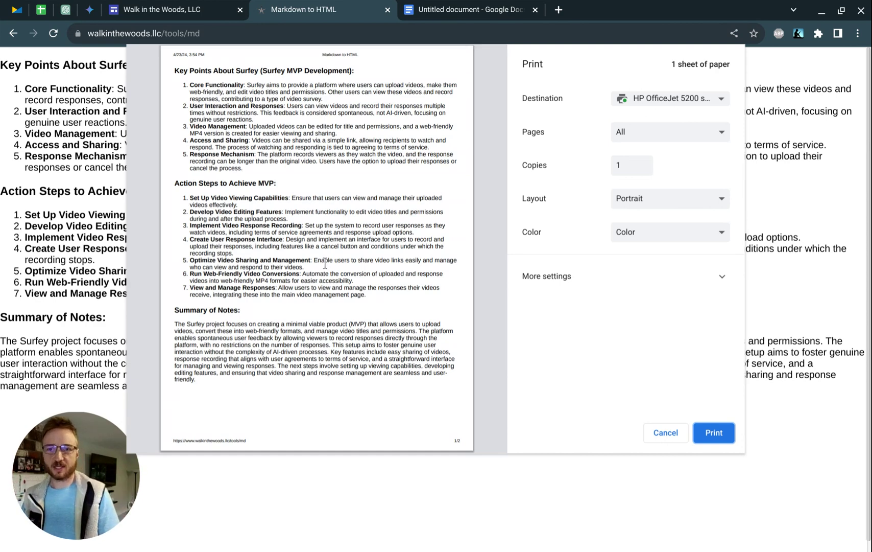
key(Escape)
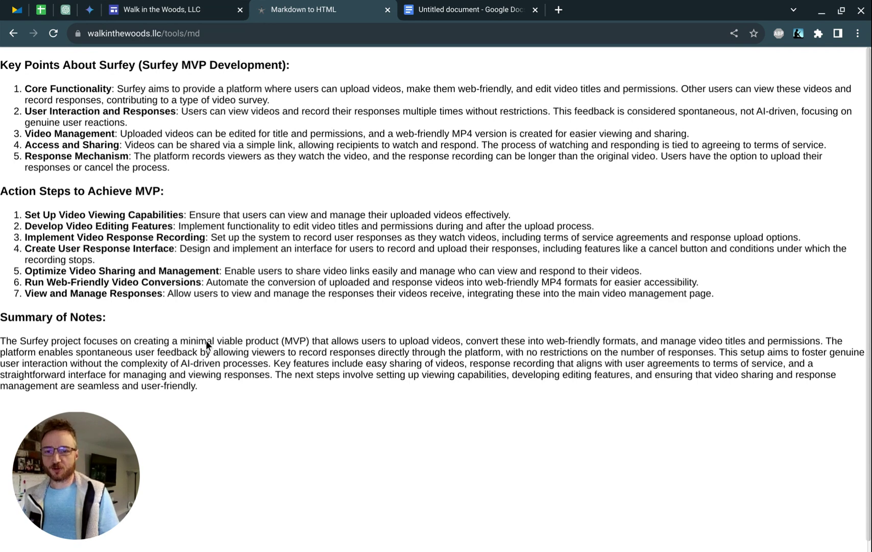
Select and copy the entire rendered notes page
drag(208, 393, 156, 323)
click(182, 268)
key(ctrl+a)
key(ctrl+c)
Paste the rendered Surfey notes into the empty document and scroll through to check the formatting
click(448, 10)
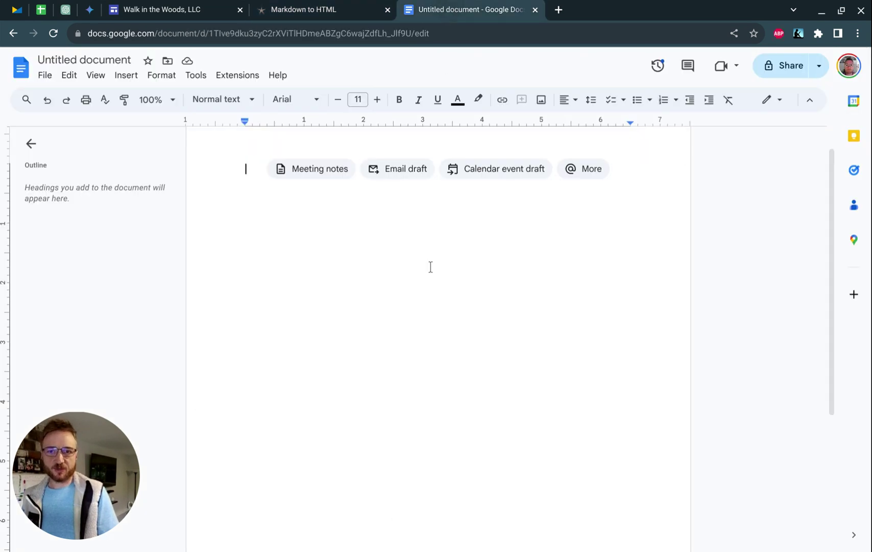
key(ctrl+v)
scroll(465, 297, up, 3)
scroll(465, 297, up, 3)
scroll(465, 297, up, 3)
scroll(465, 297, up, 2)
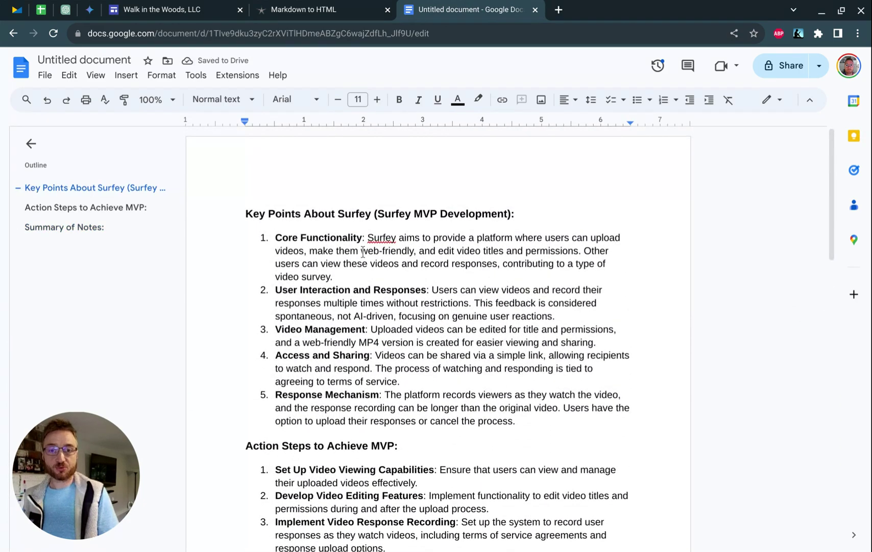
scroll(360, 304, down, 3)
scroll(360, 305, down, 6)
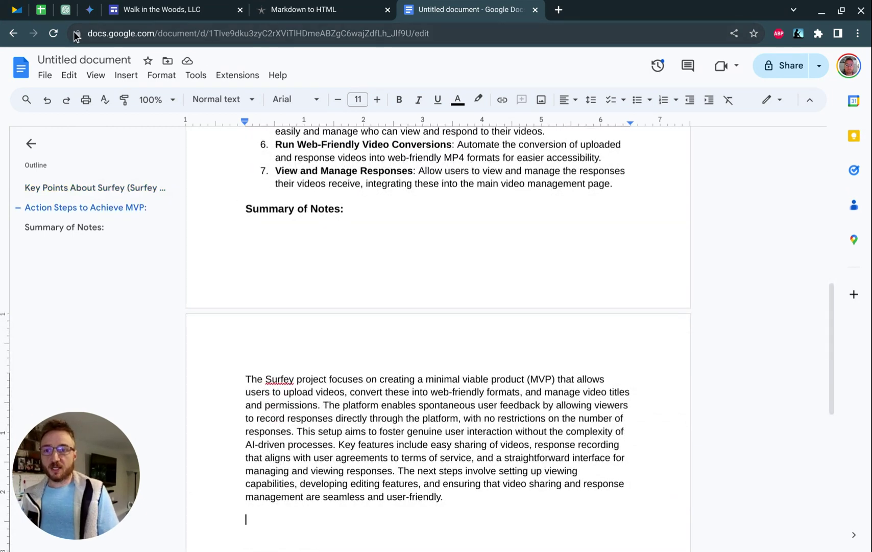
click(66, 10)
Copy Gemini's answer on consistent Google Docs fonts through the response's More menu
click(391, 273)
click(89, 11)
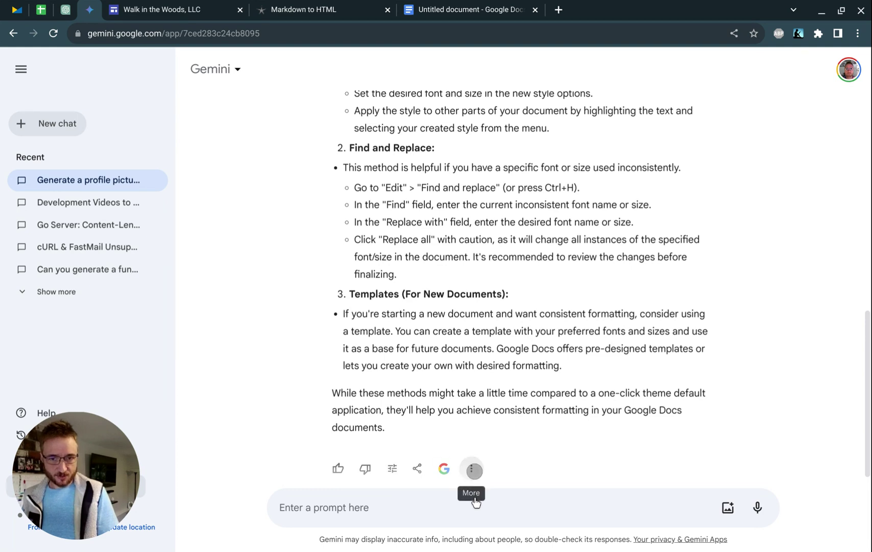
click(472, 468)
click(502, 407)
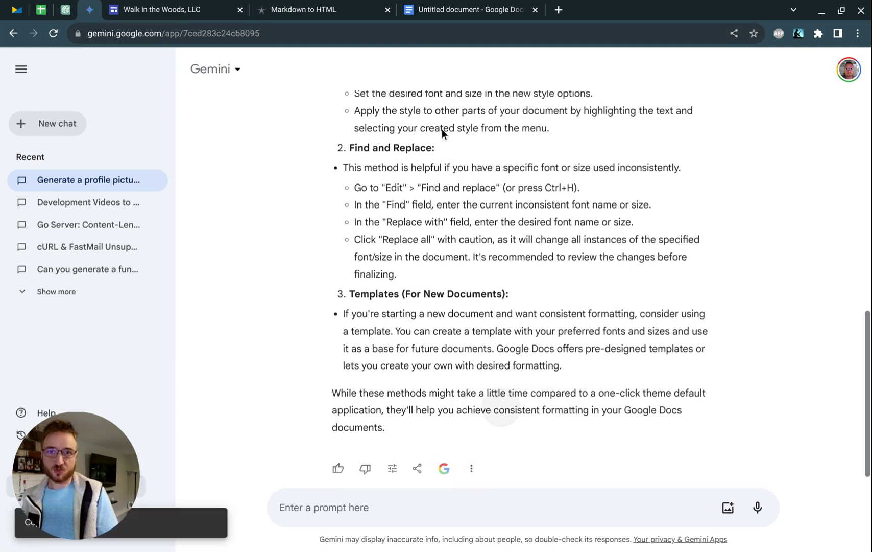
click(448, 10)
Reload the converter, paste Gemini's font-consistency markdown, and convert it to HTML
click(298, 4)
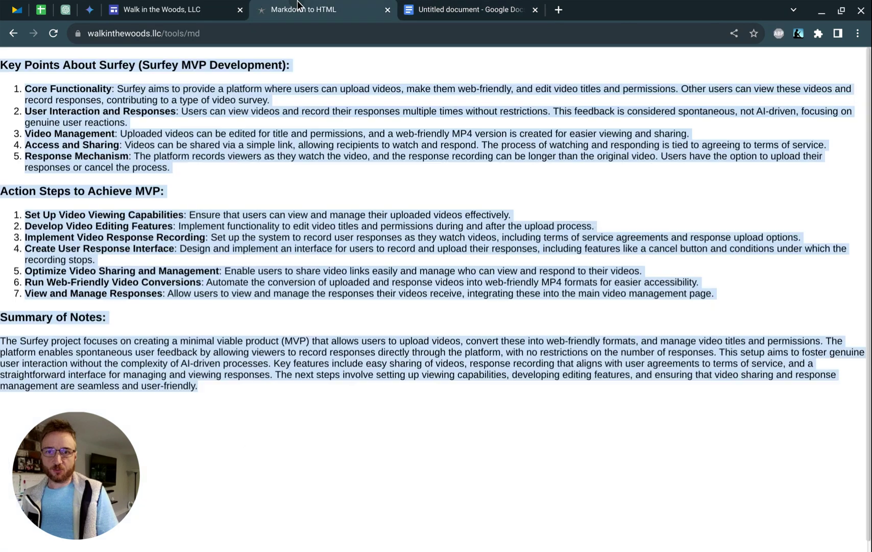
click(391, 261)
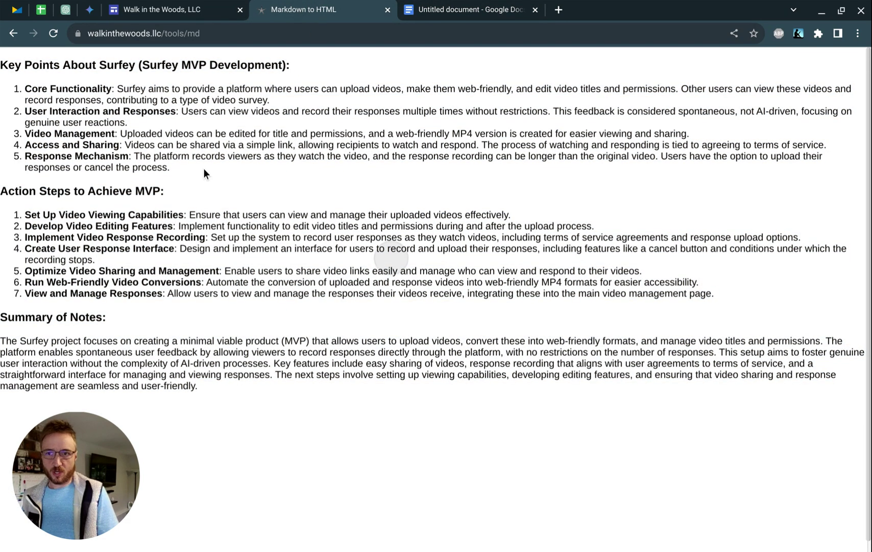
click(53, 38)
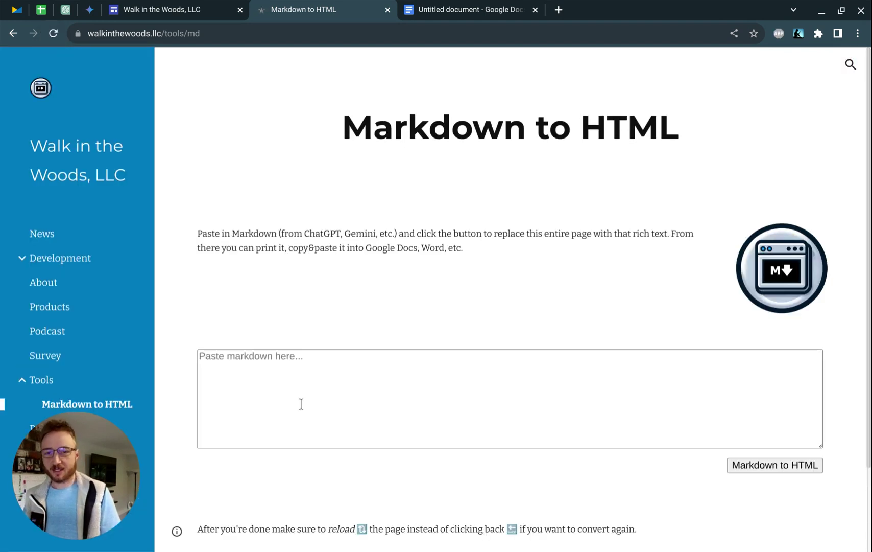
click(301, 403)
key(ctrl+v)
click(767, 463)
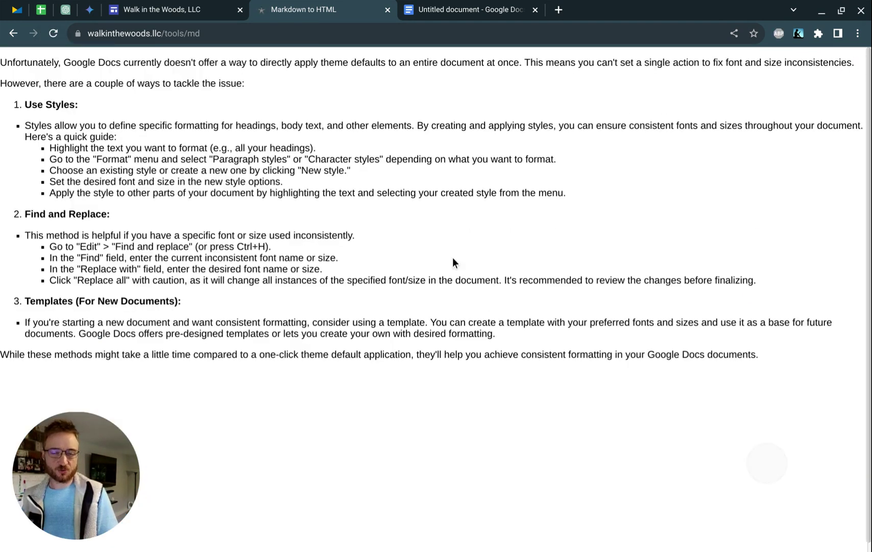
Switch to the Walk in the Woods, LLC tab showing the Google Sites editor
click(183, 15)
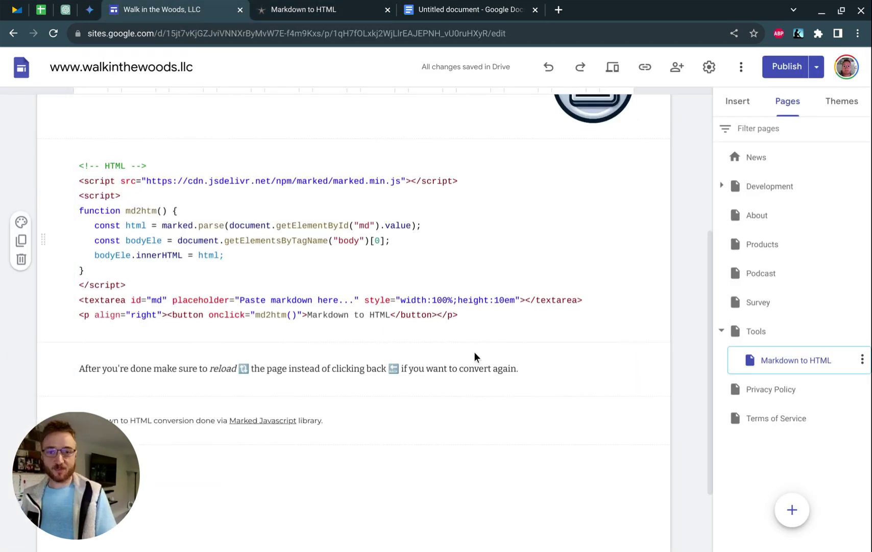